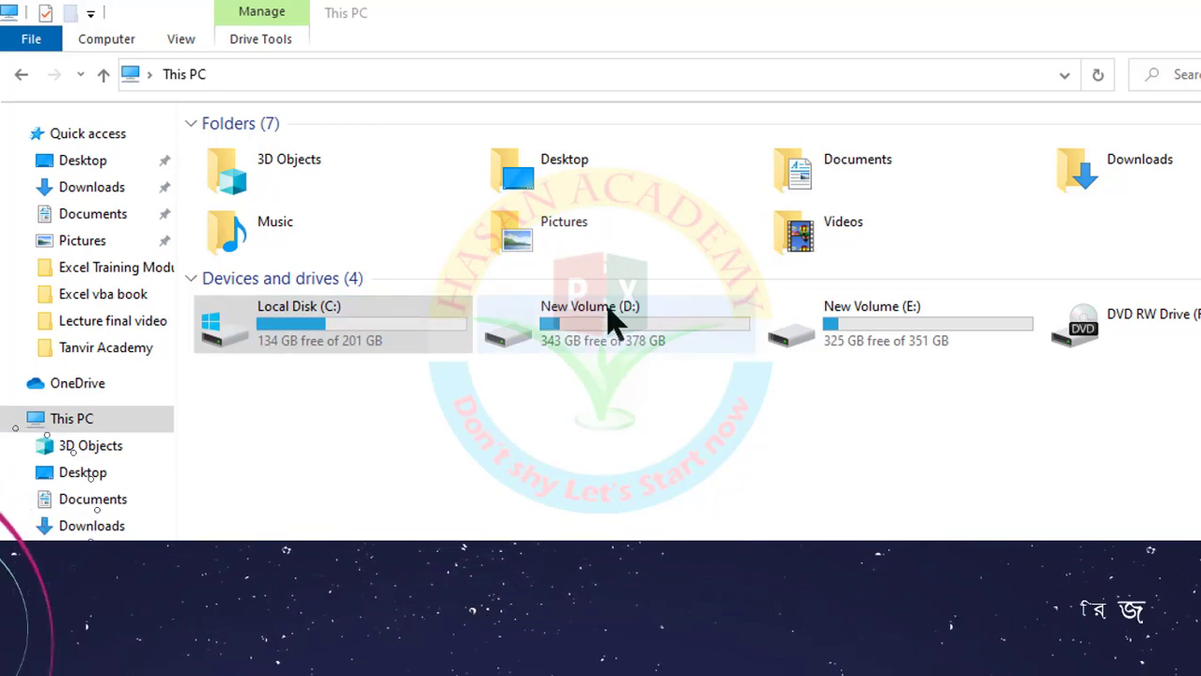
# Look inside Local Disk (C:) and New Volume (D:), returning to This PC each time
pyautogui.doubleClick(321, 322)
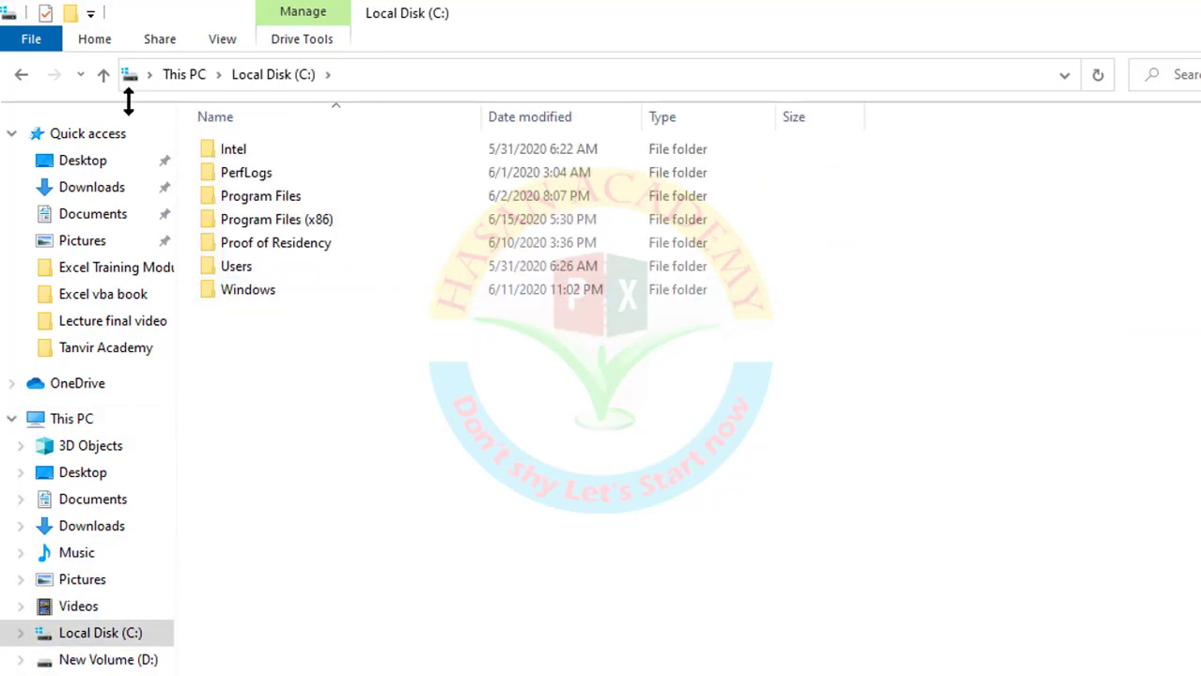
pyautogui.click(103, 75)
pyautogui.doubleClick(628, 319)
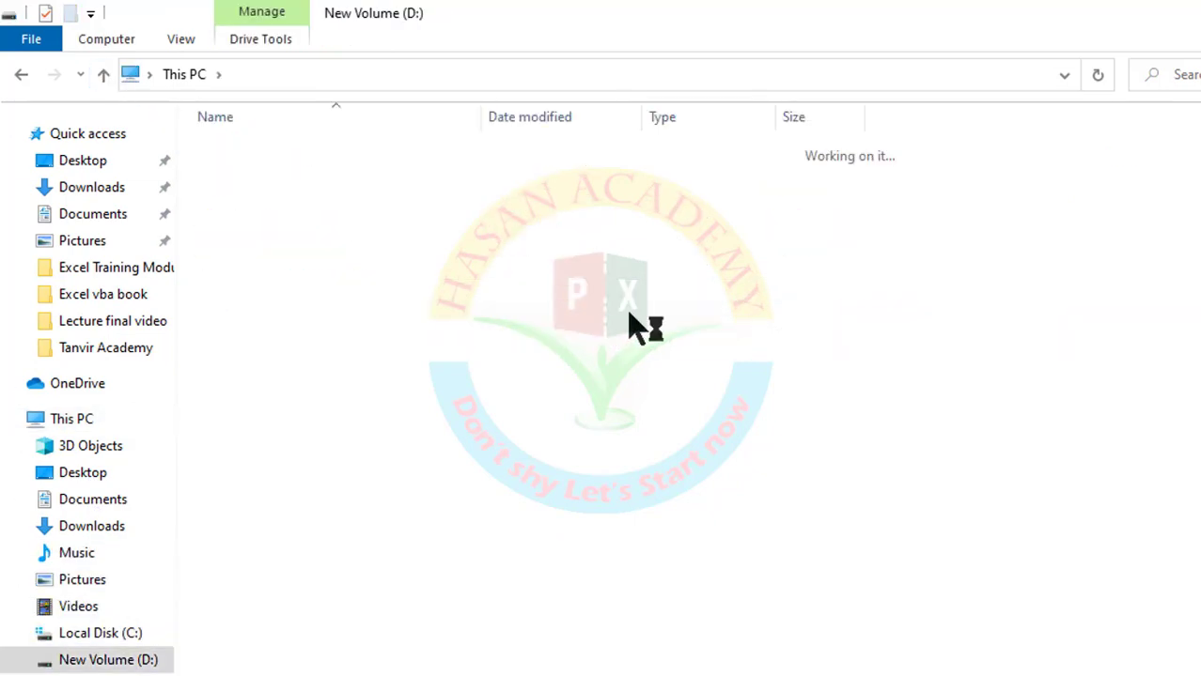
pyautogui.click(101, 75)
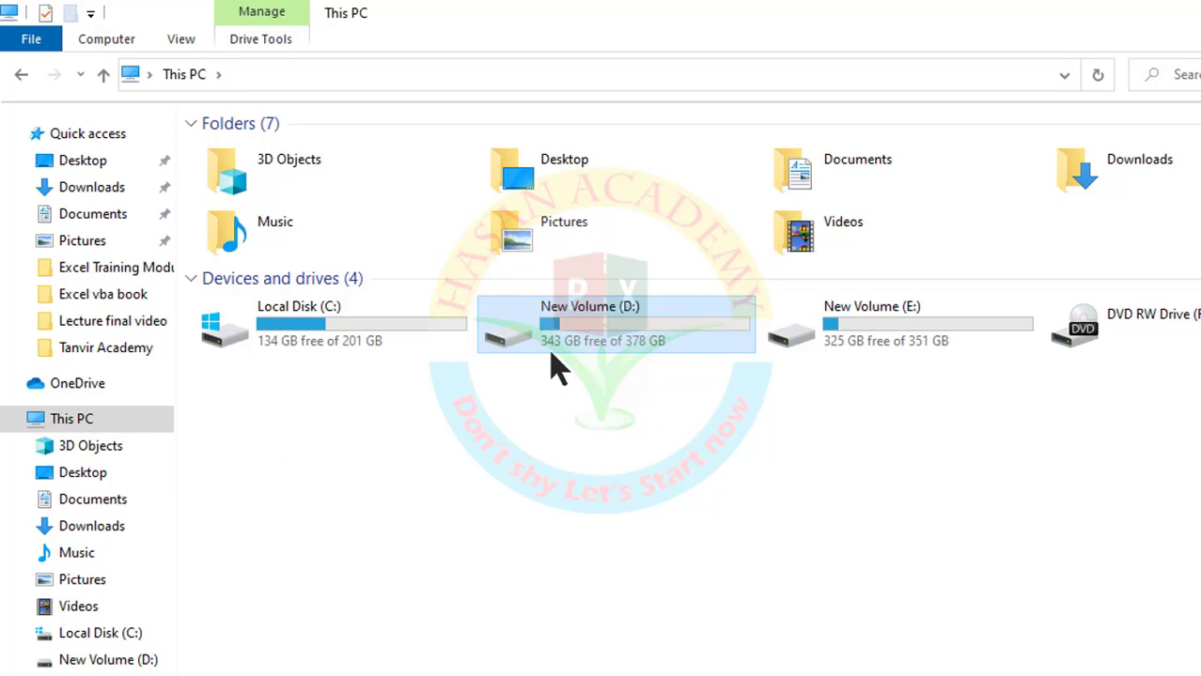
# Open New Volume (D:) to list its folders, dismissing a stray shortcut menu
pyautogui.rightClick(666, 470)
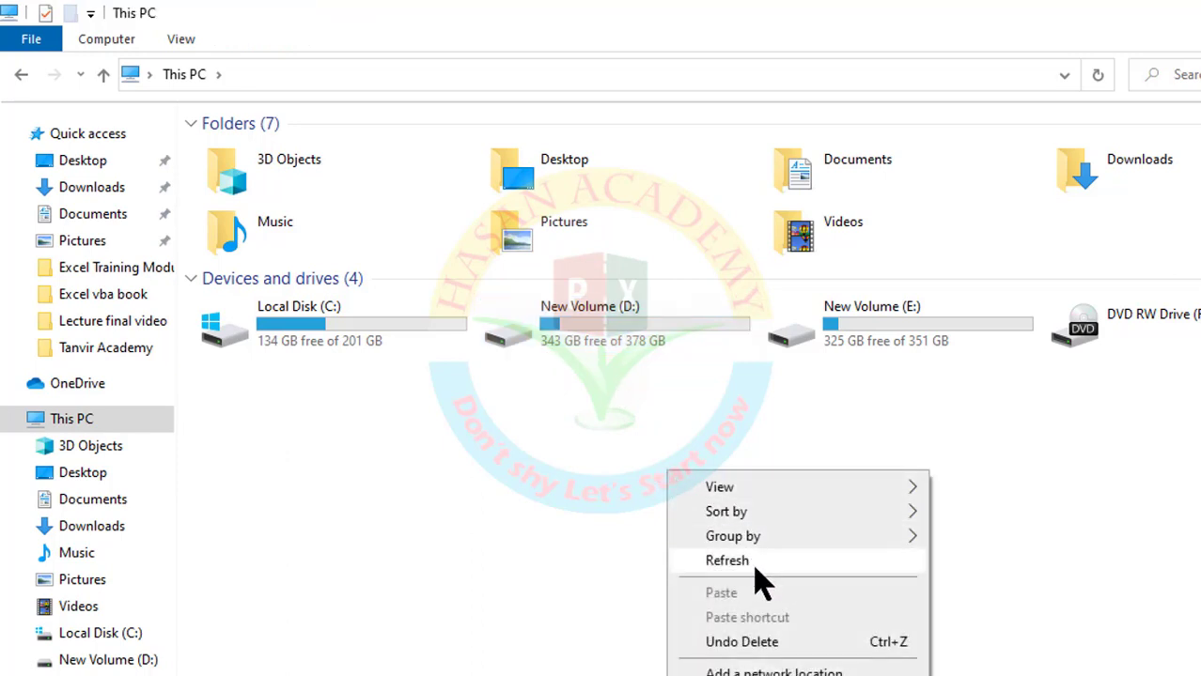
pyautogui.click(635, 343)
pyautogui.doubleClick(635, 343)
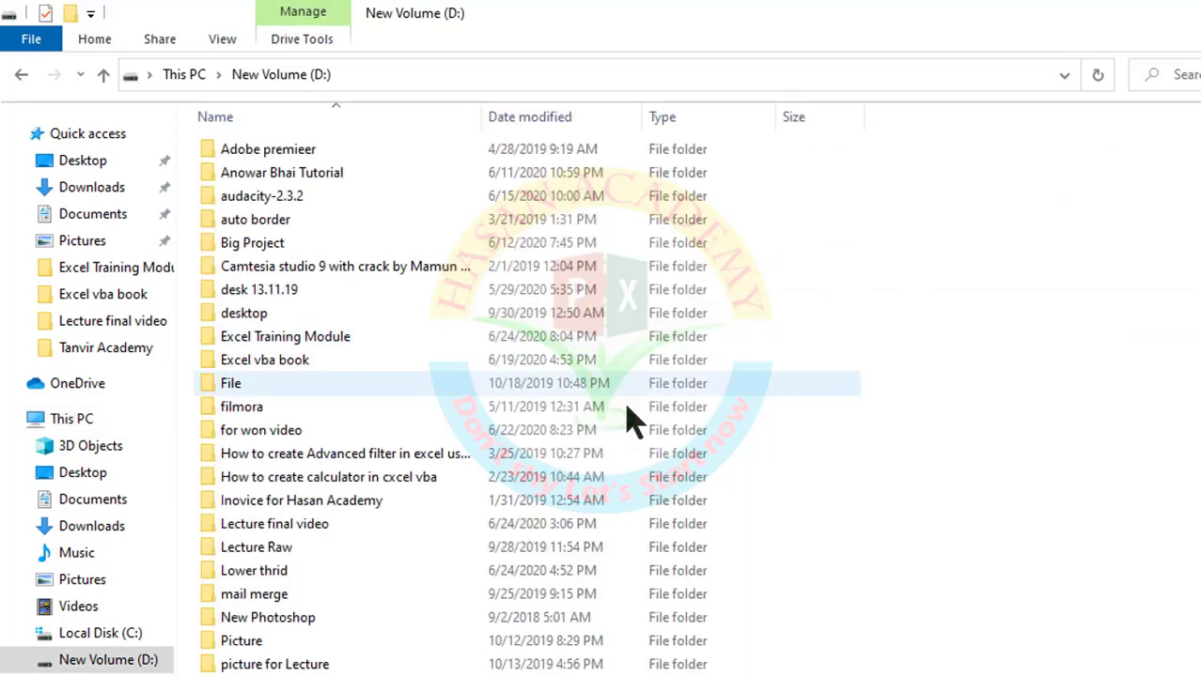
pyautogui.rightClick(1013, 414)
pyautogui.click(905, 415)
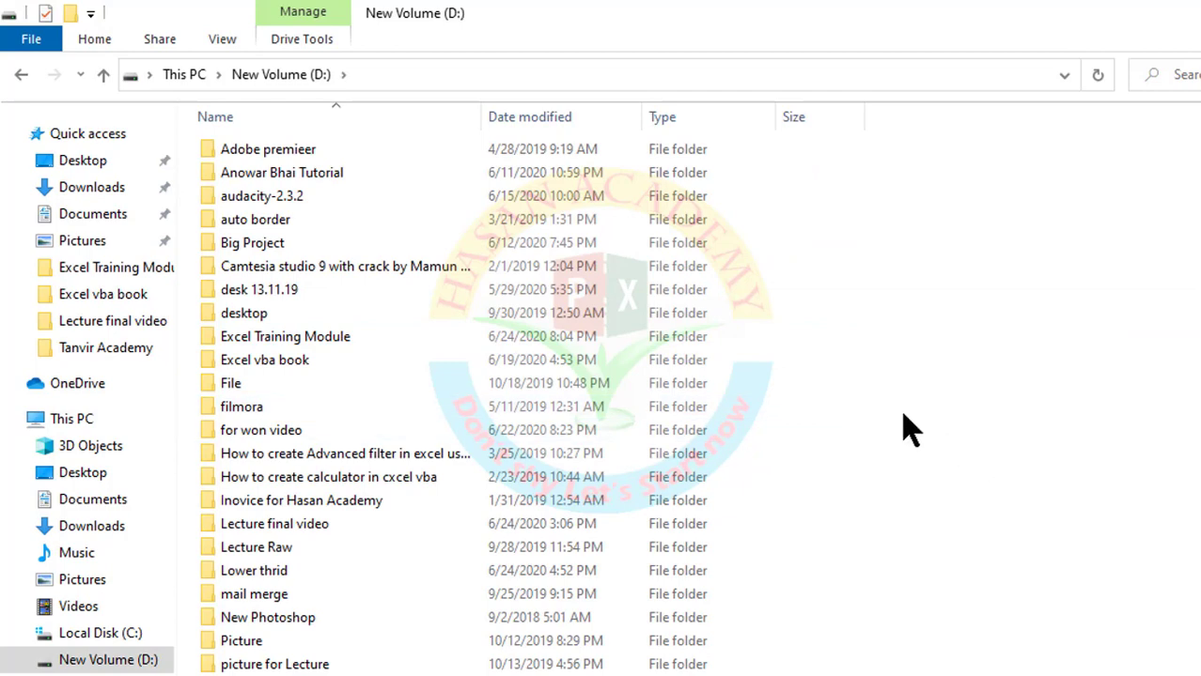
# Return to This PC in File Explorer
pyautogui.click(103, 75)
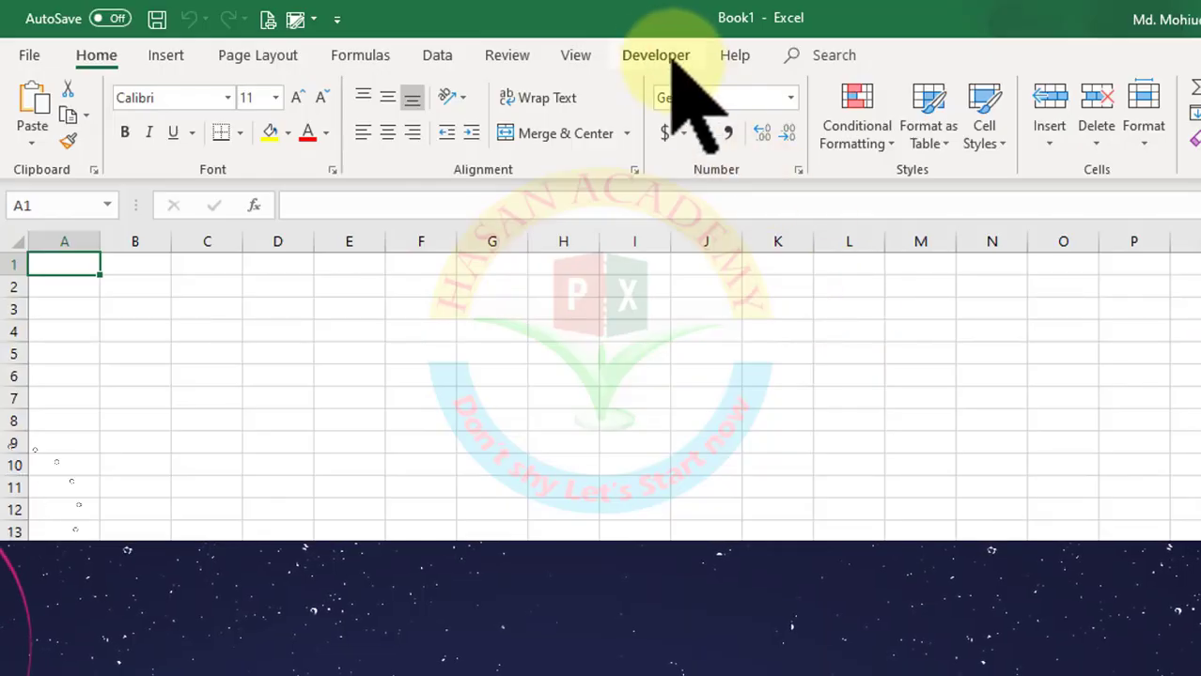
# Open the Visual Basic editor from the Developer tab and insert a new UserForm
pyautogui.click(656, 58)
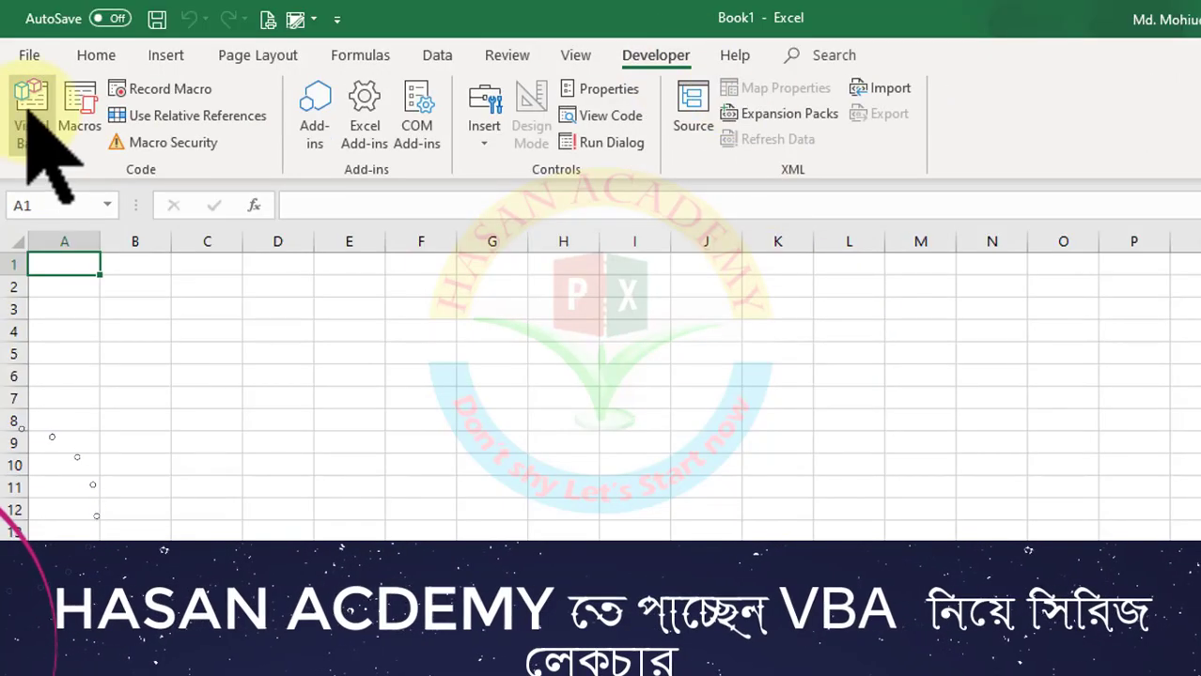
pyautogui.click(31, 108)
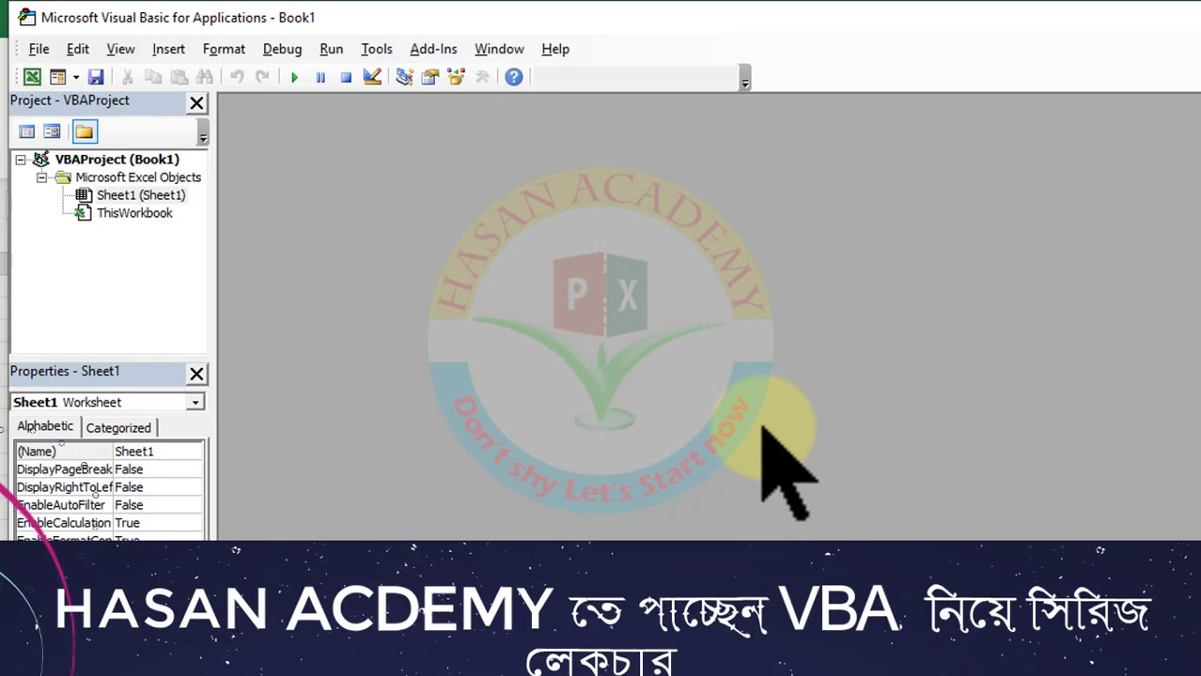
pyautogui.click(158, 53)
pyautogui.click(208, 100)
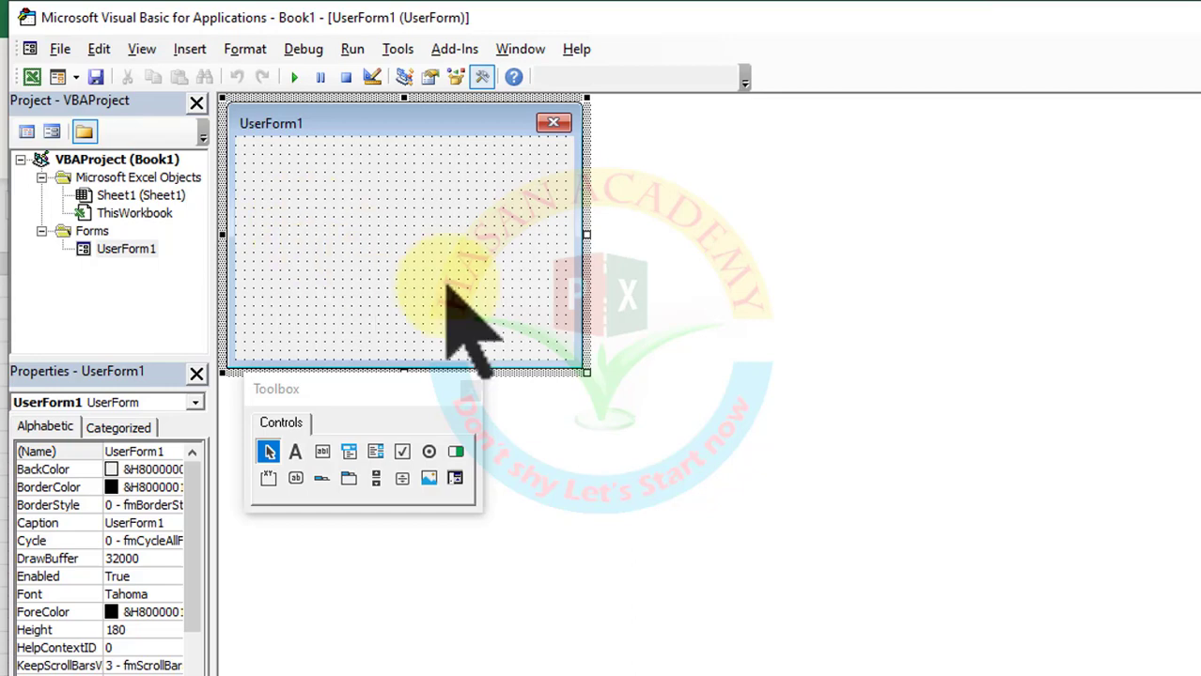
# Enlarge UserForm1 to a height of about 296.25 and move the Toolbox aside
pyautogui.moveTo(596, 383); pyautogui.dragTo(535, 314)
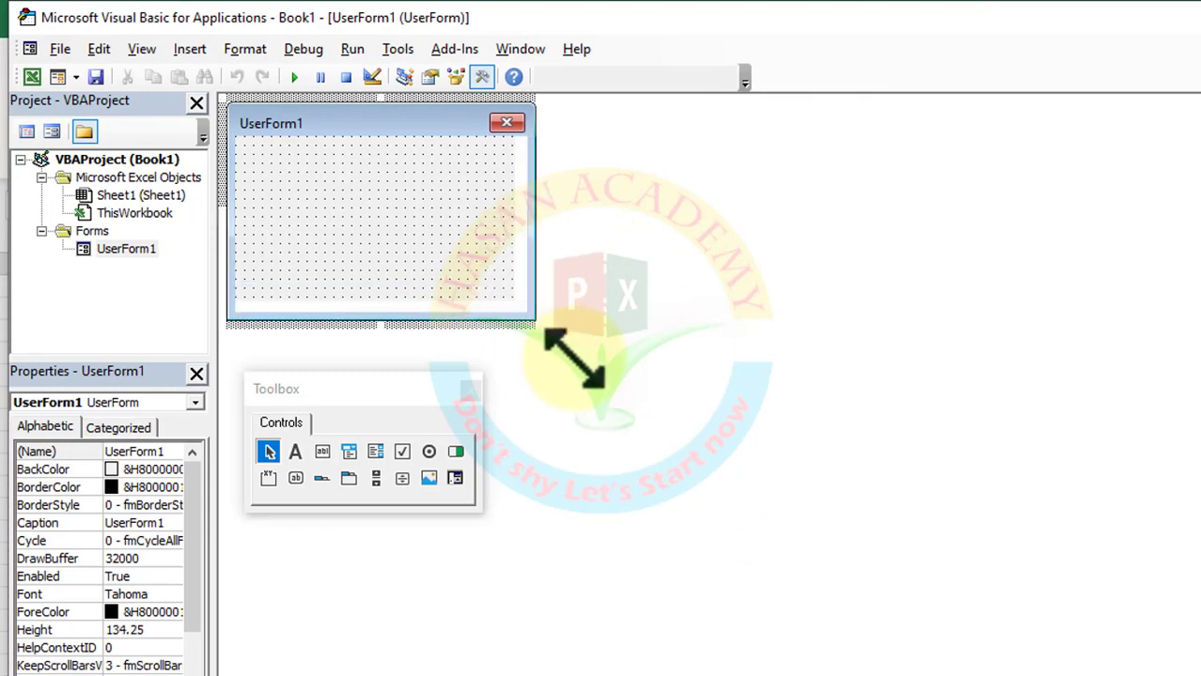
pyautogui.moveTo(535, 314); pyautogui.dragTo(648, 544)
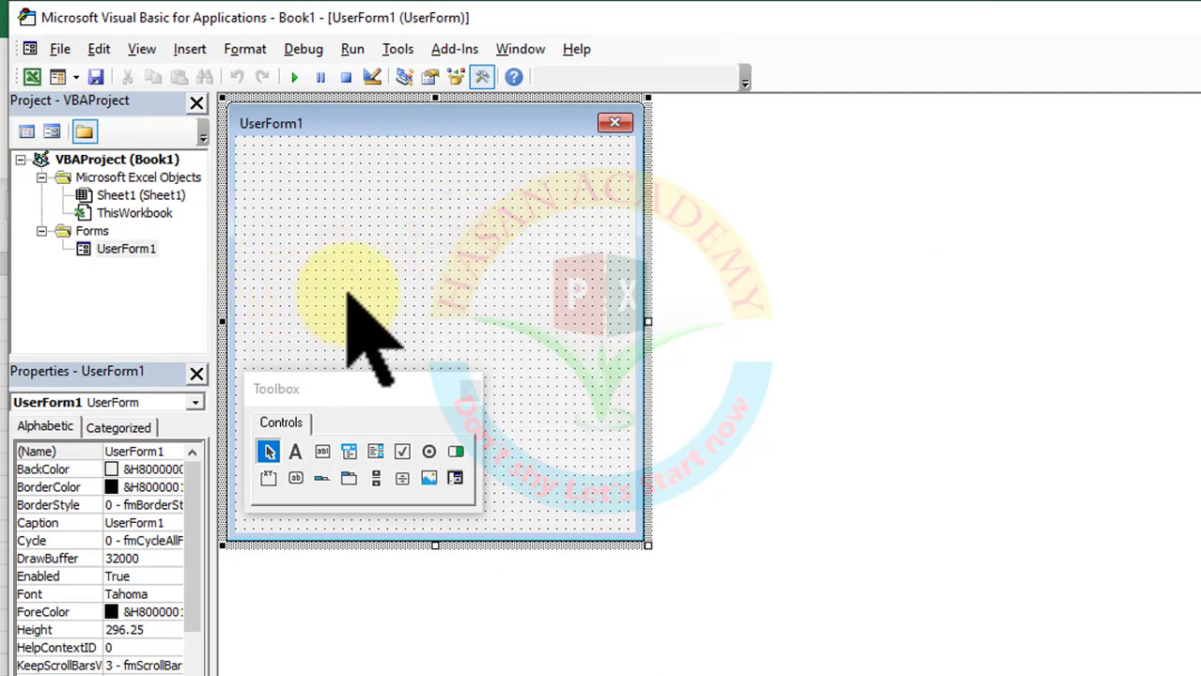
pyautogui.moveTo(327, 389)
pyautogui.mouseDown()
pyautogui.moveTo(115, 315)
pyautogui.moveTo(963, 312)
pyautogui.mouseUp()
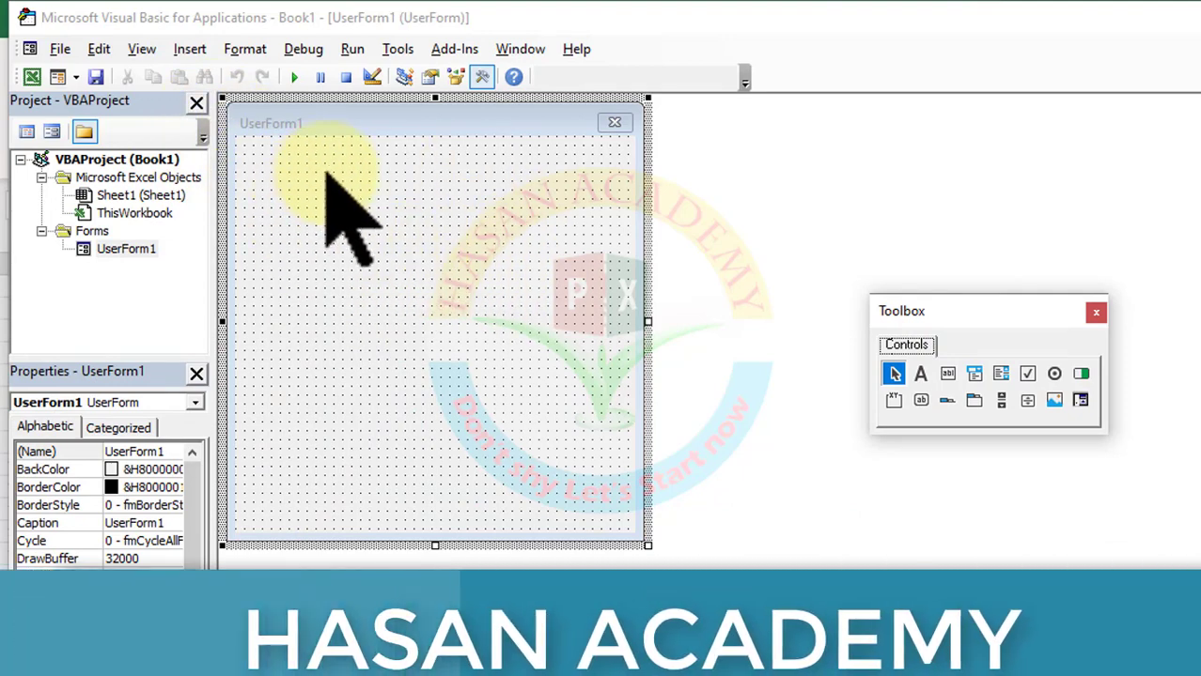
# In UserForm1's code, add an empty UserForm_Initialize procedure and delete the UserForm_Click stub
pyautogui.doubleClick(370, 250)
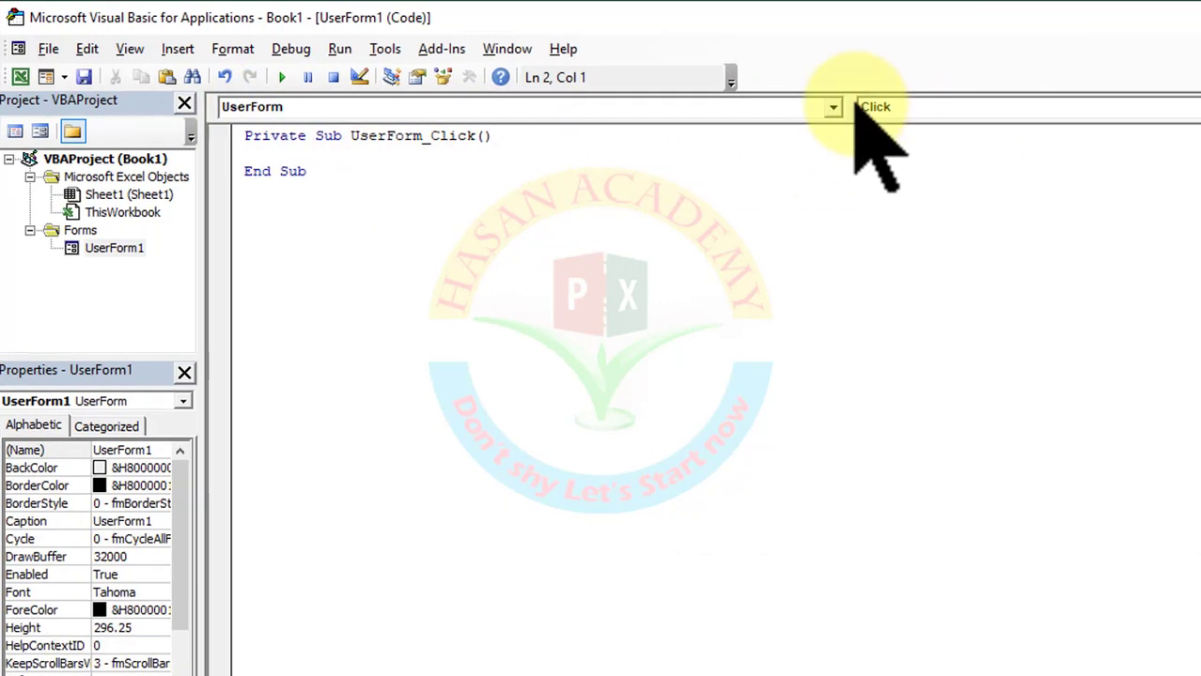
pyautogui.click(1190, 102)
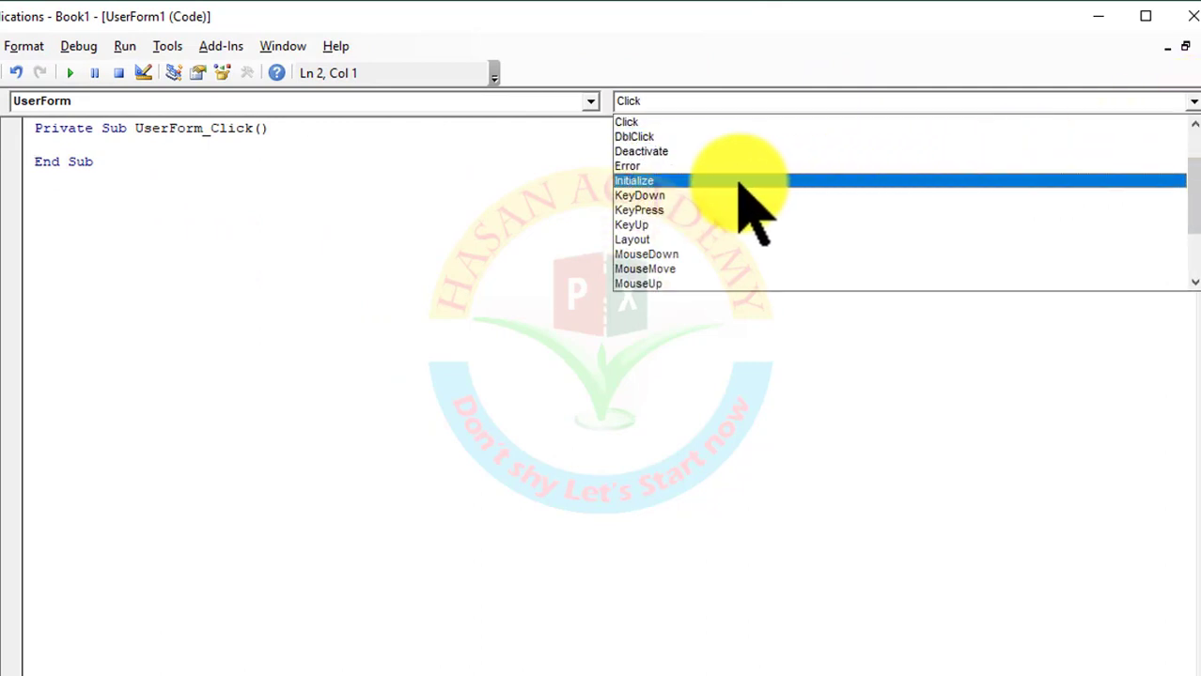
pyautogui.click(743, 181)
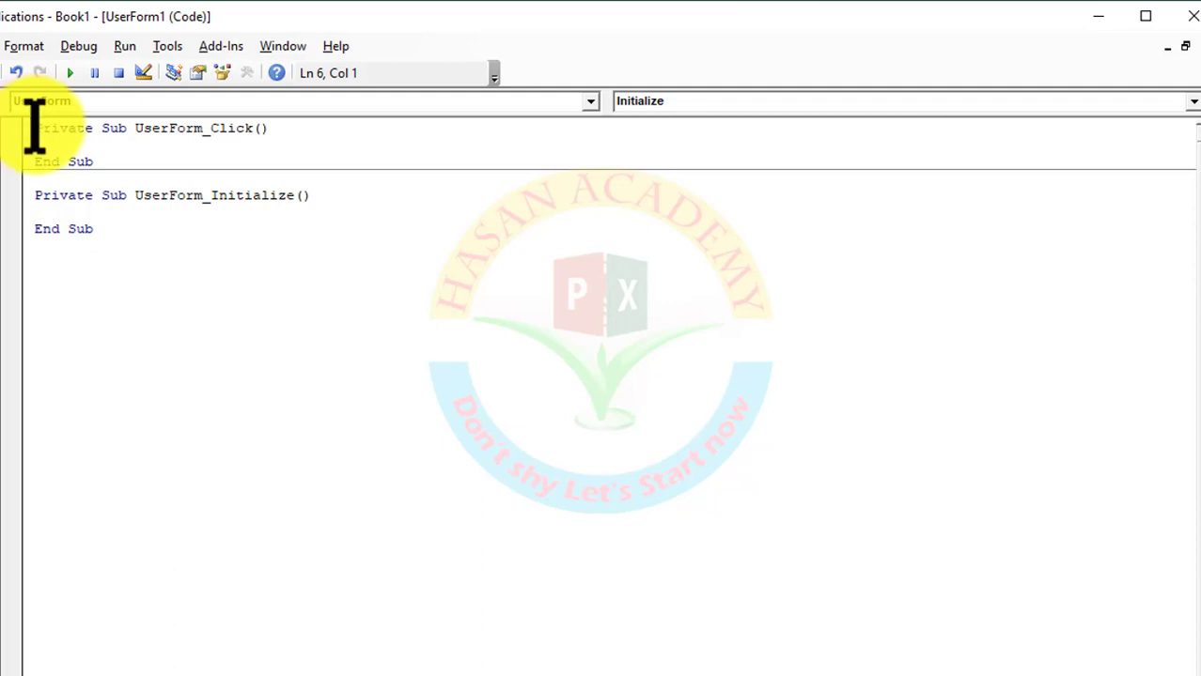
pyautogui.moveTo(34, 128); pyautogui.dragTo(150, 165)
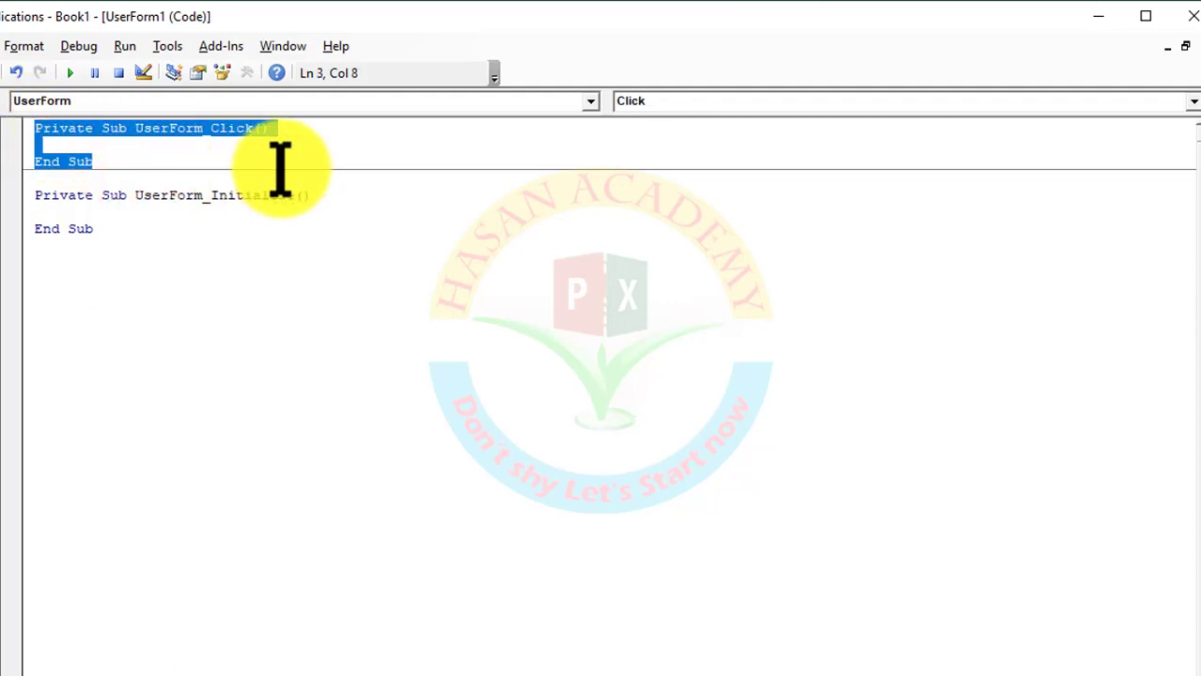
pyautogui.press('Delete')
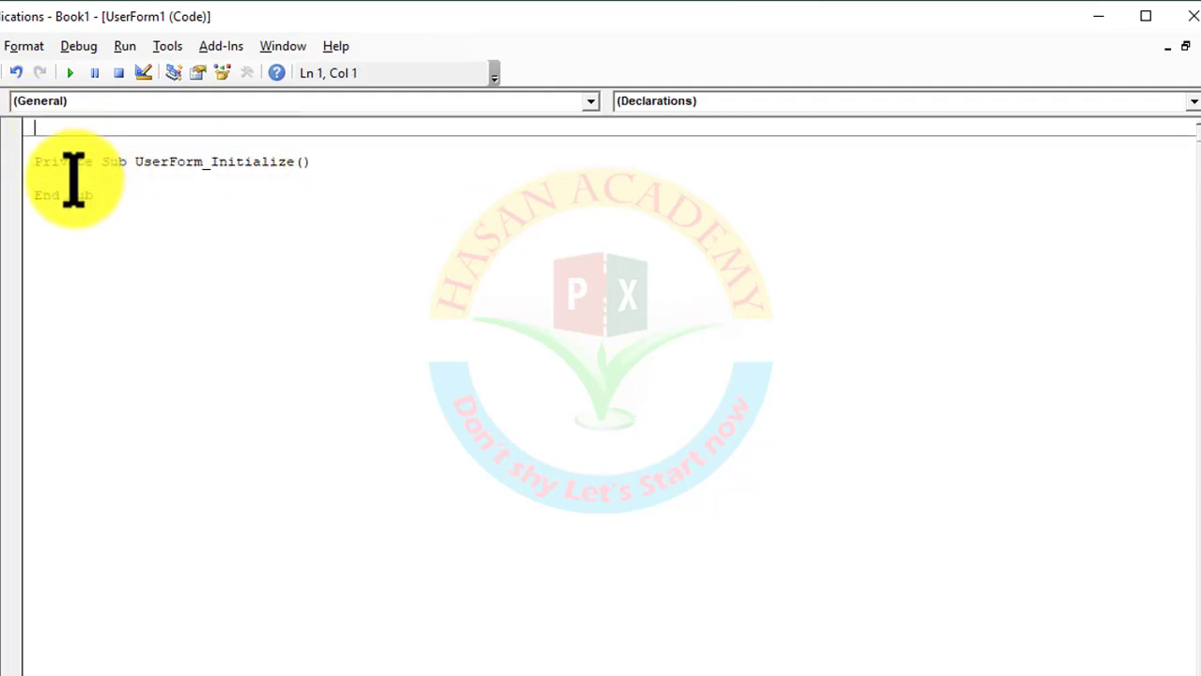
pyautogui.click(72, 178)
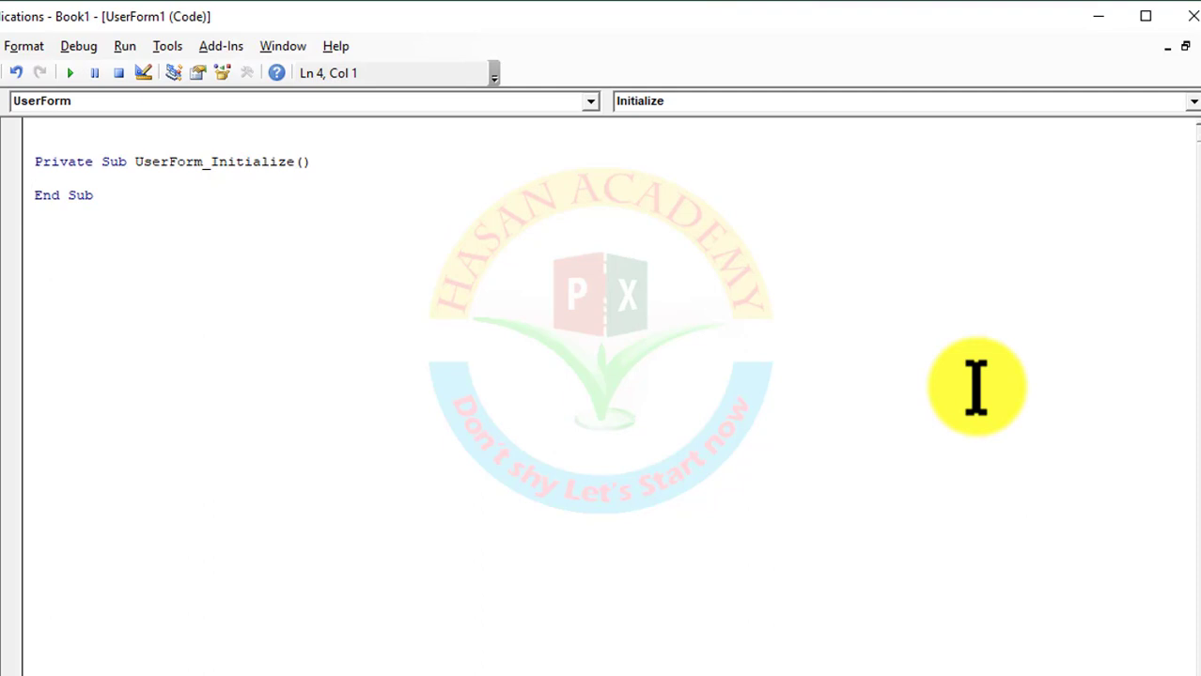
# Add the lines MkDir "C:\Hasan" and MkDir "C:\Academy" inside UserForm_Initialize
pyautogui.write('M')
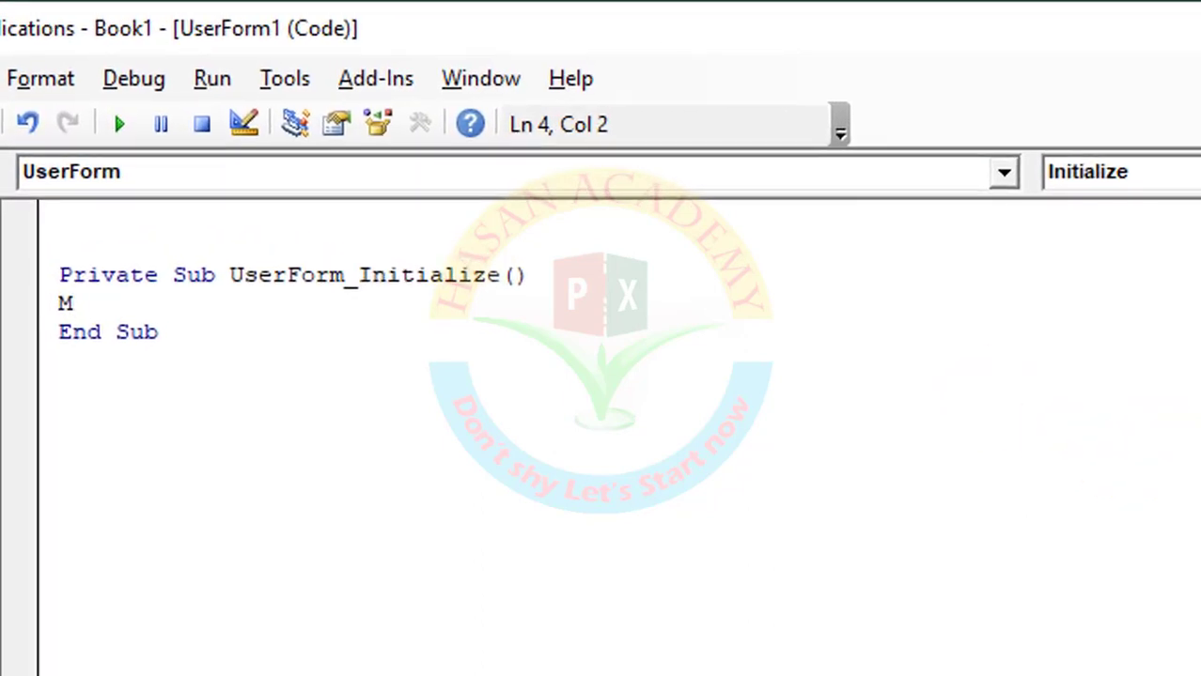
pyautogui.write('kDir "C')
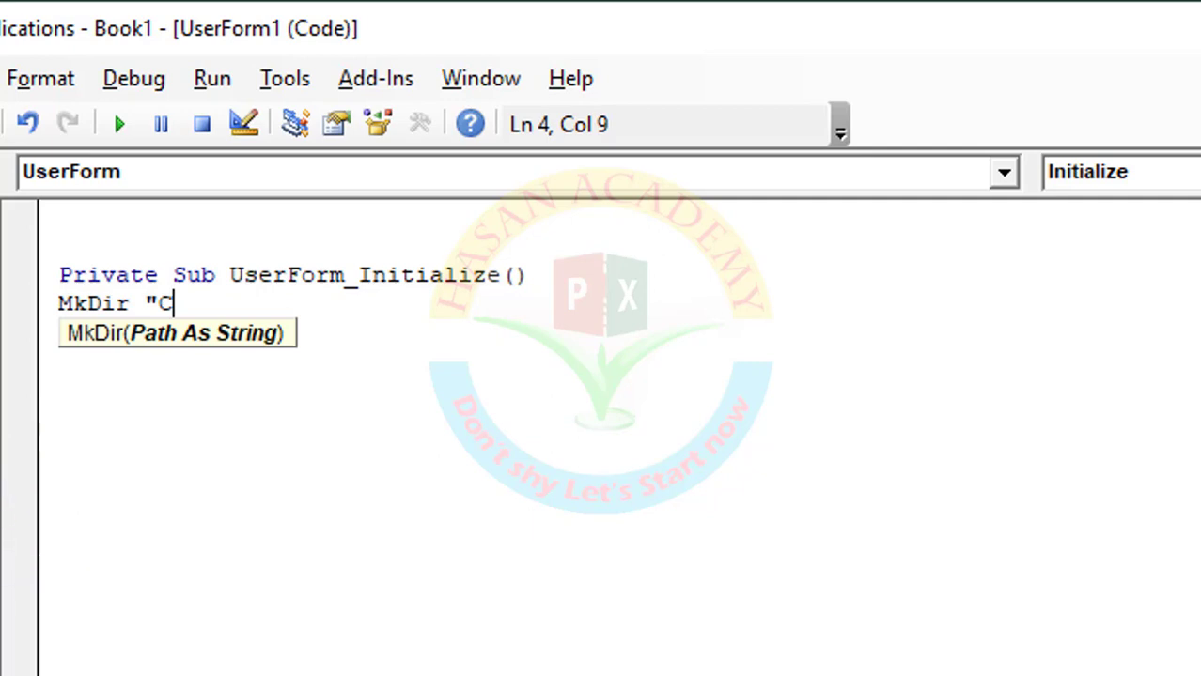
pyautogui.write(':\\')
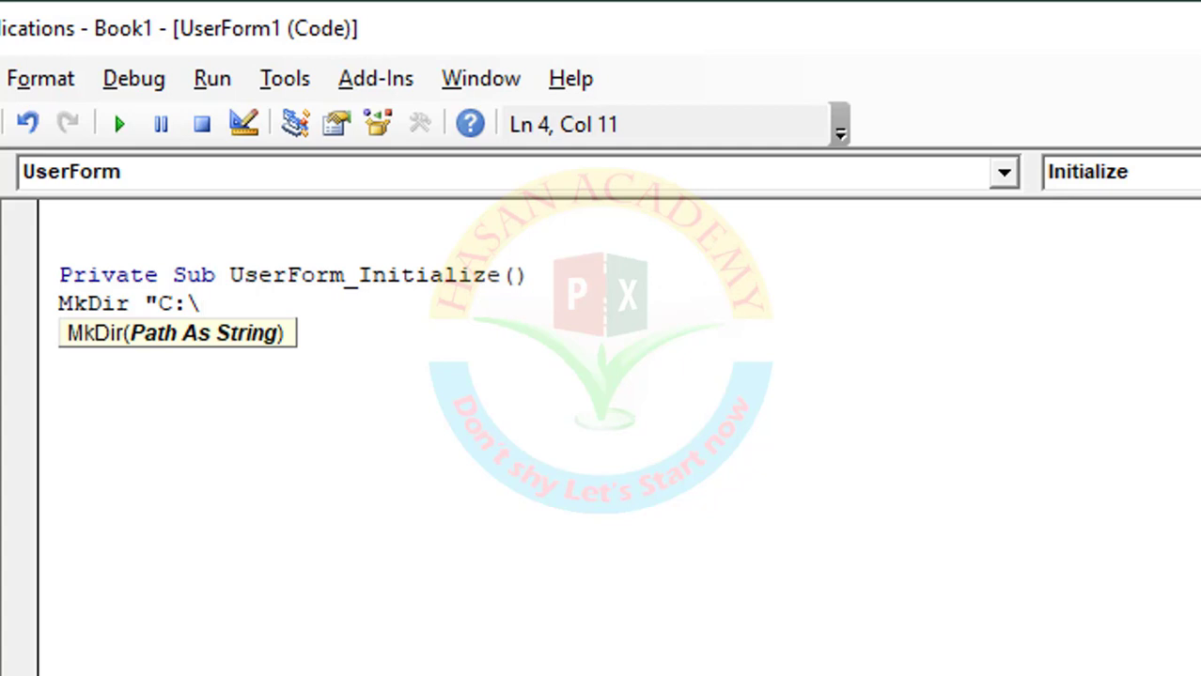
pyautogui.write('Has')
pyautogui.write('an')
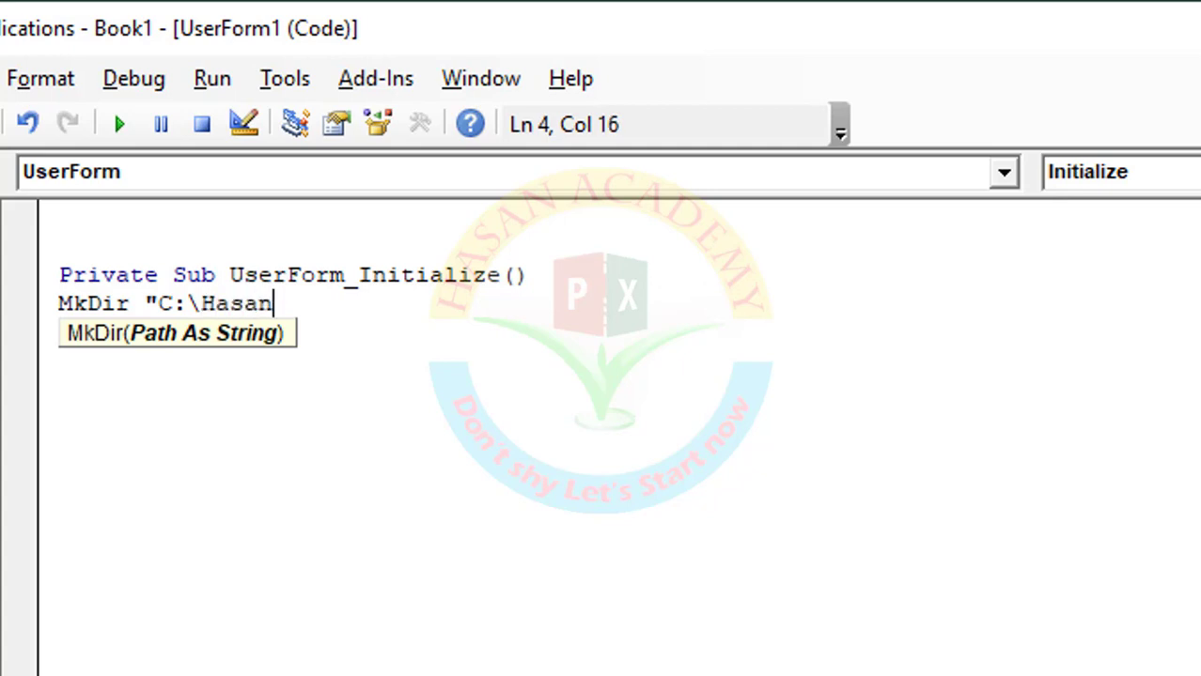
pyautogui.write('"')
pyautogui.press('Return')
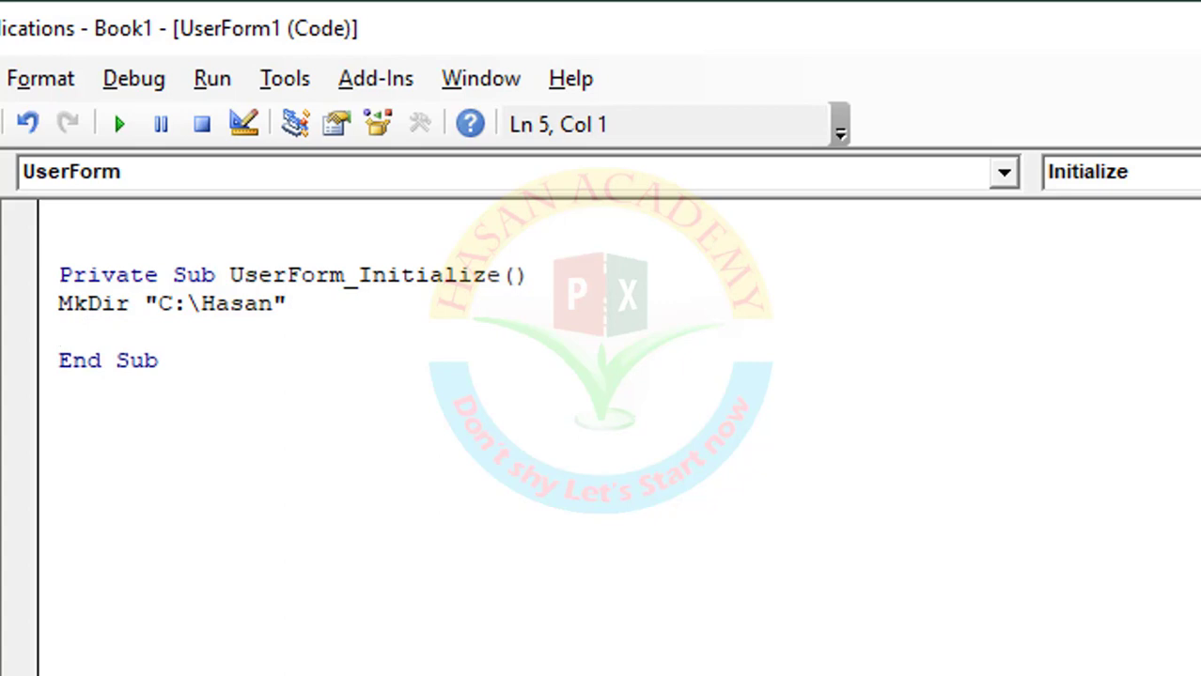
pyautogui.write('MkDi')
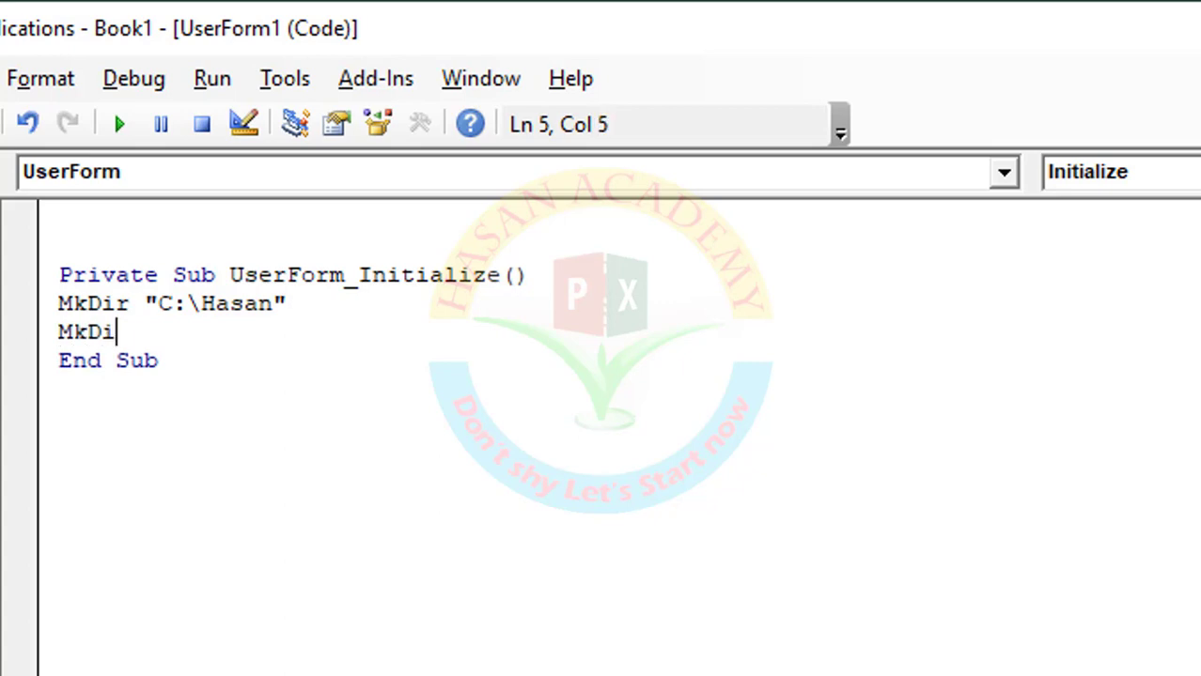
pyautogui.write('r ')
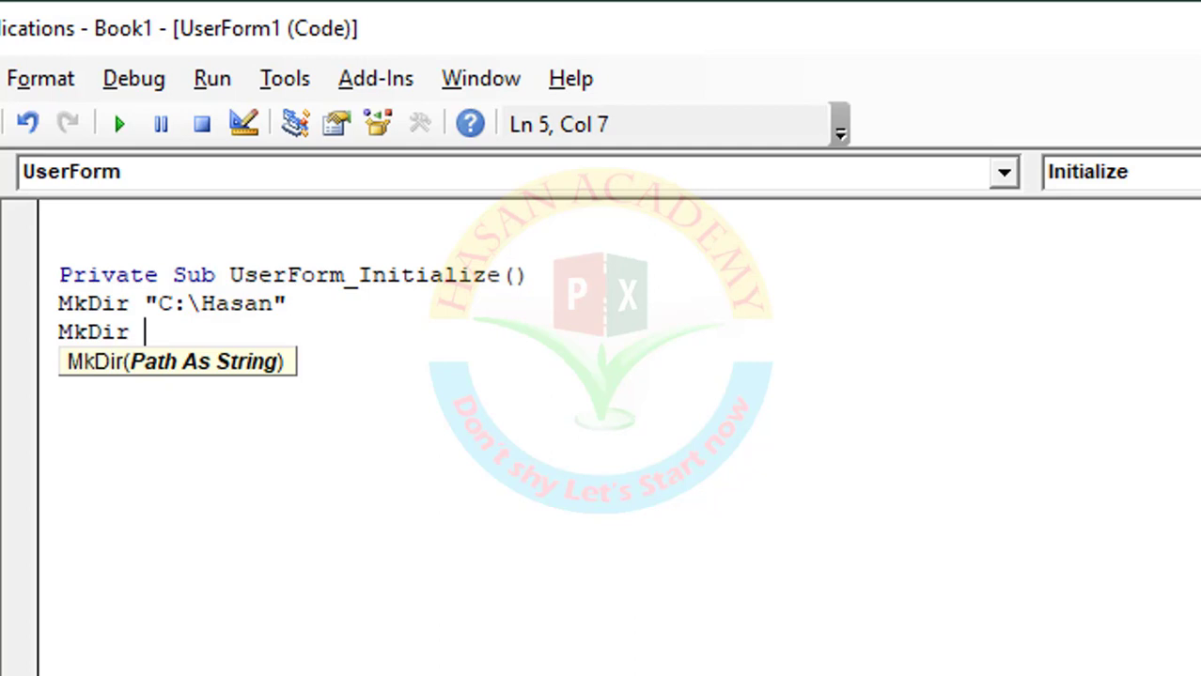
pyautogui.write('"C')
pyautogui.write(':\\')
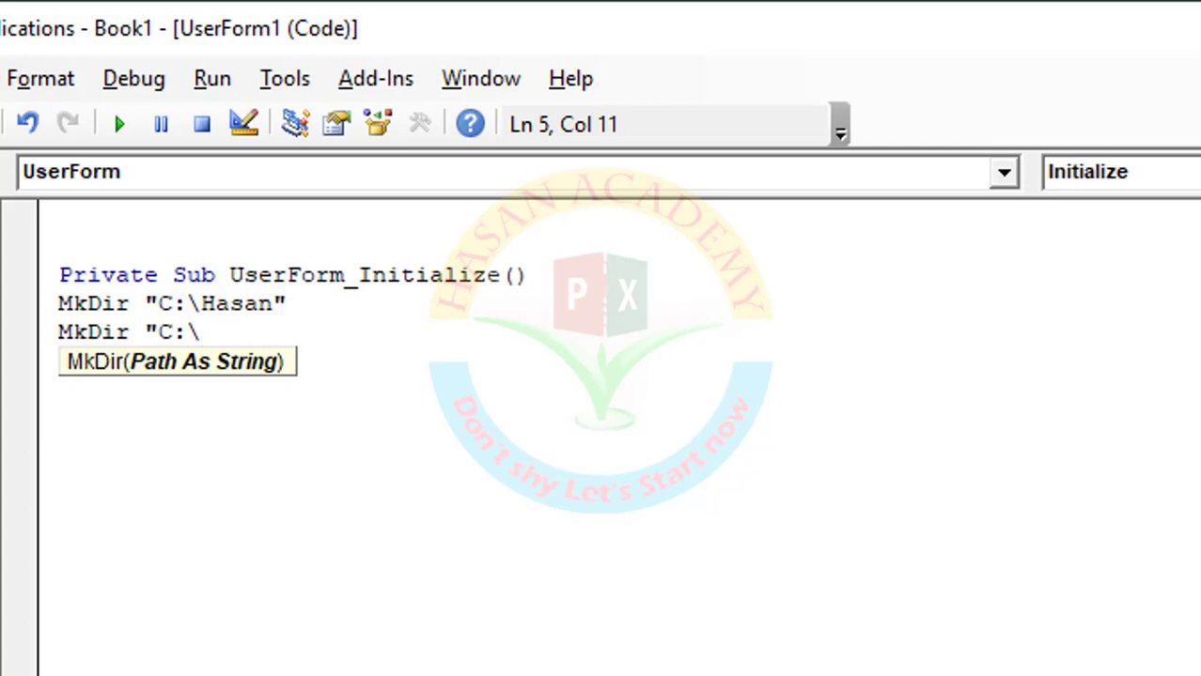
pyautogui.write('Acade')
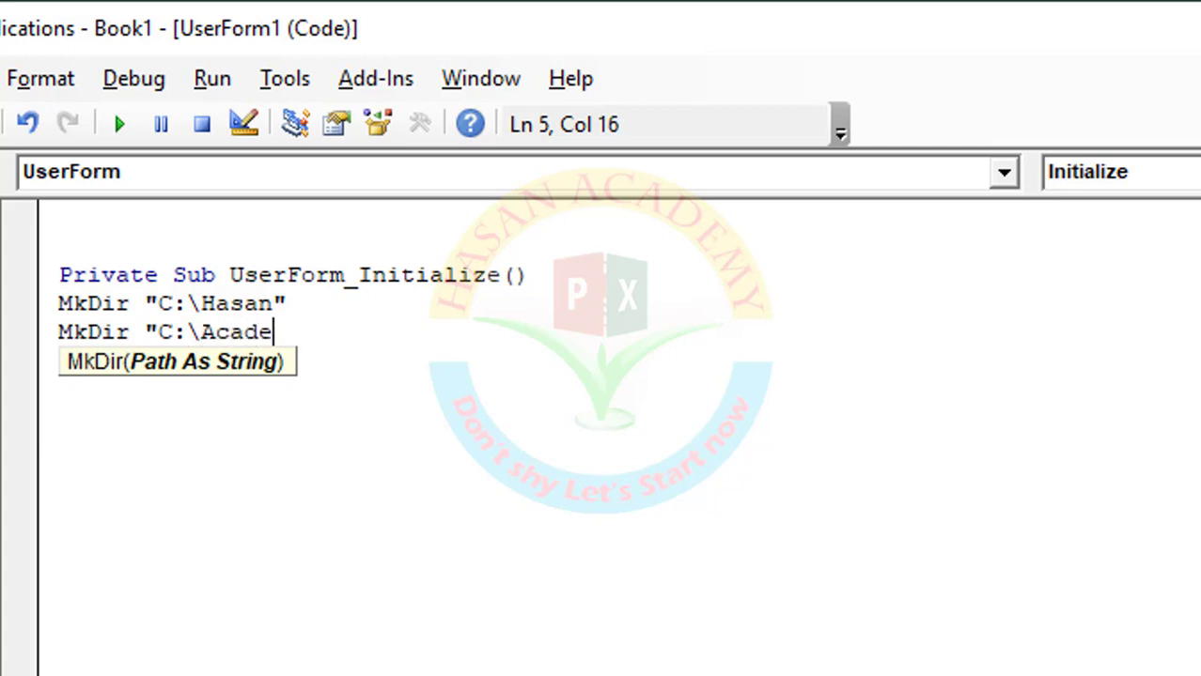
pyautogui.write('my"')
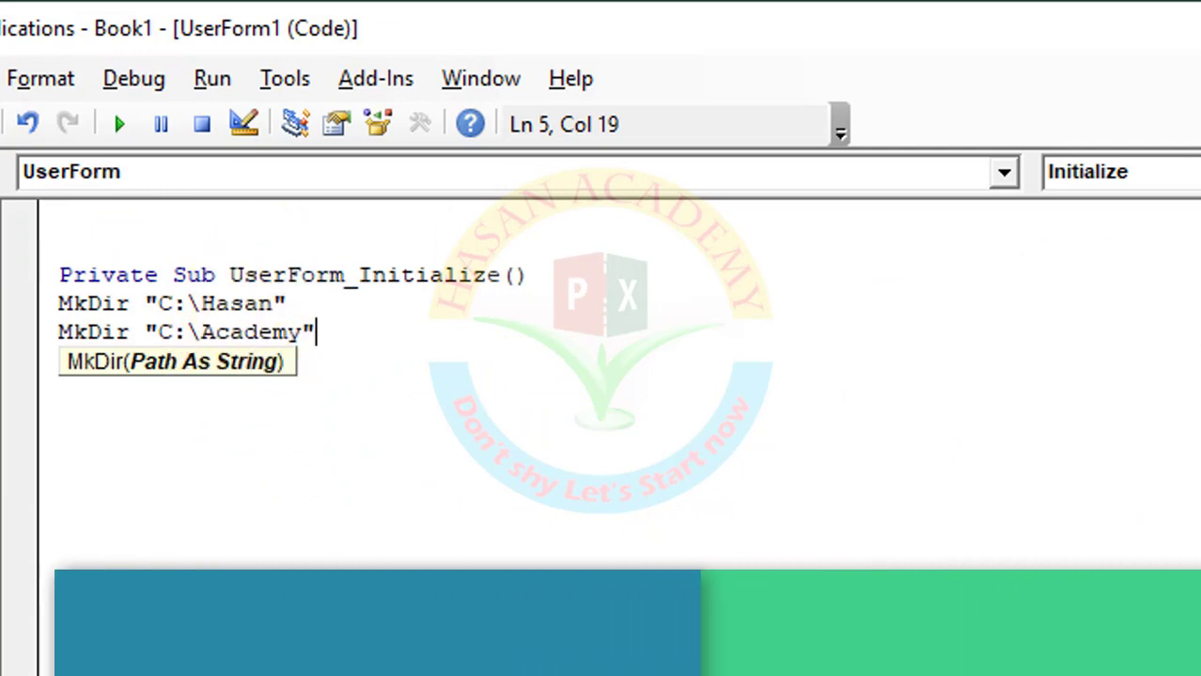
pyautogui.press('Down')
pyautogui.press('Down')
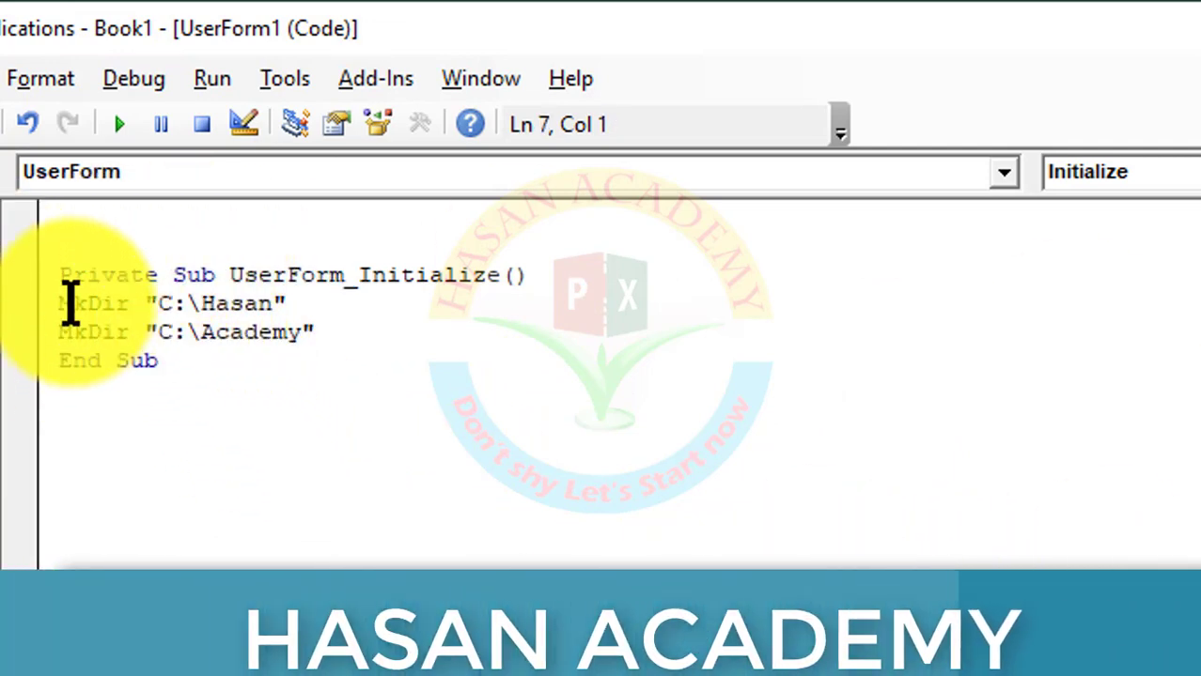
# Run UserForm1 once, close it, and leave the VBA editor with Alt+F11
pyautogui.click(118, 124)
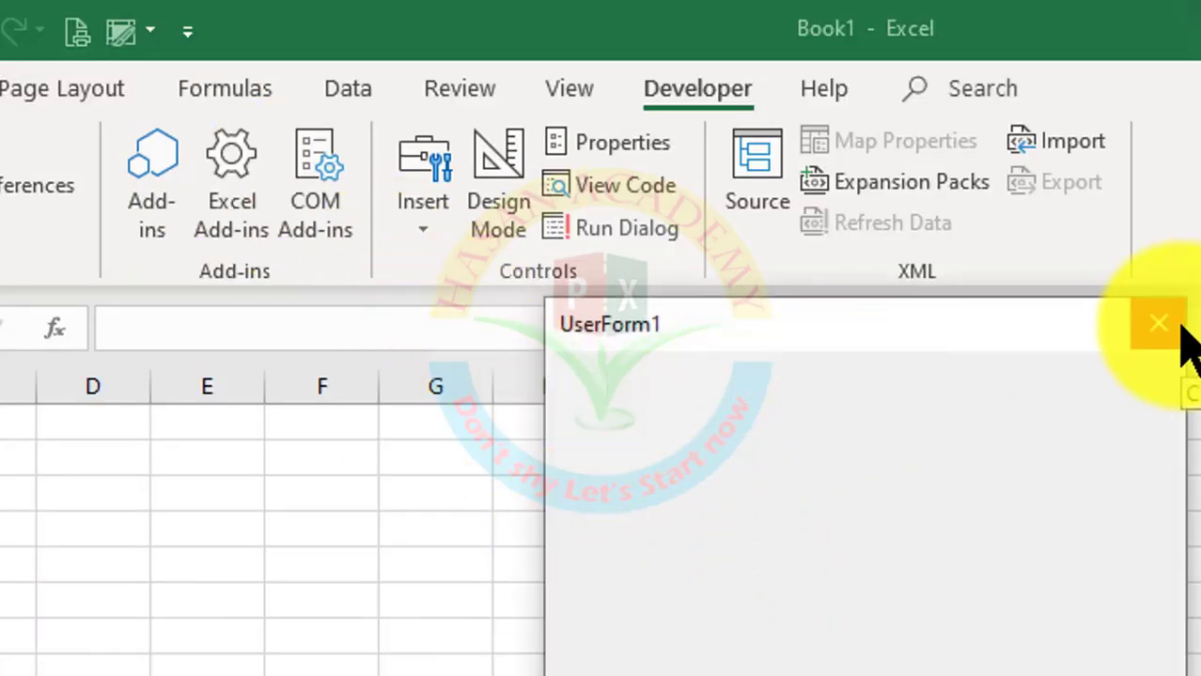
pyautogui.click(1180, 329)
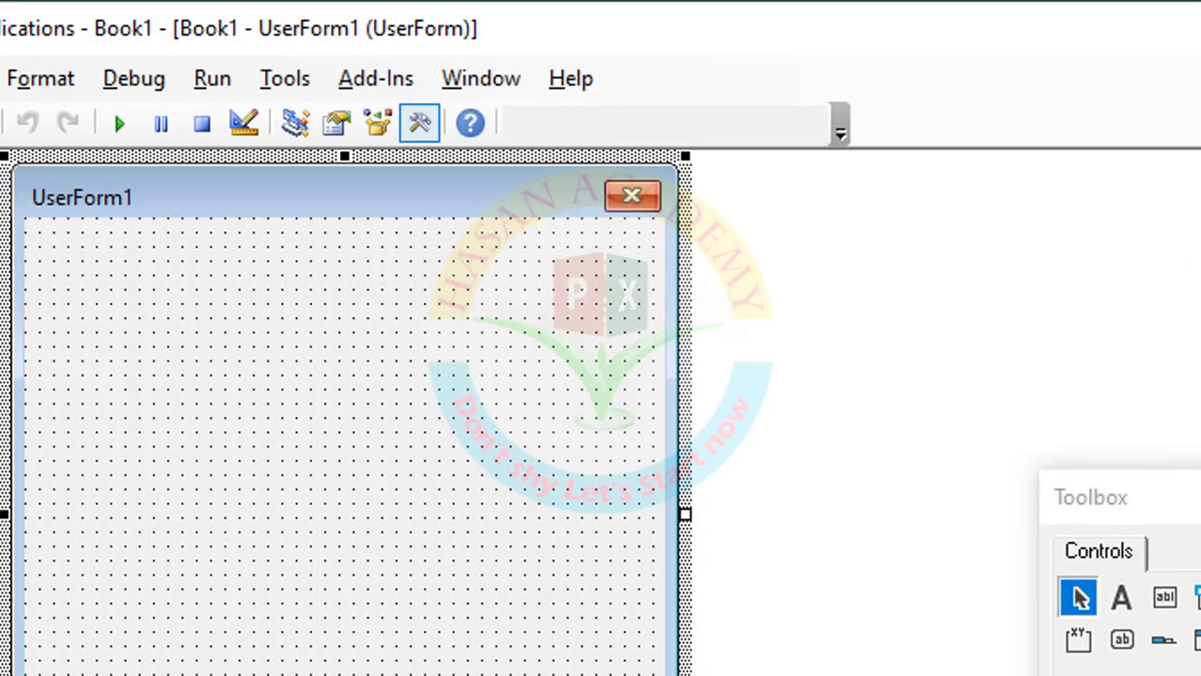
pyautogui.hotkey('alt', 'F11')
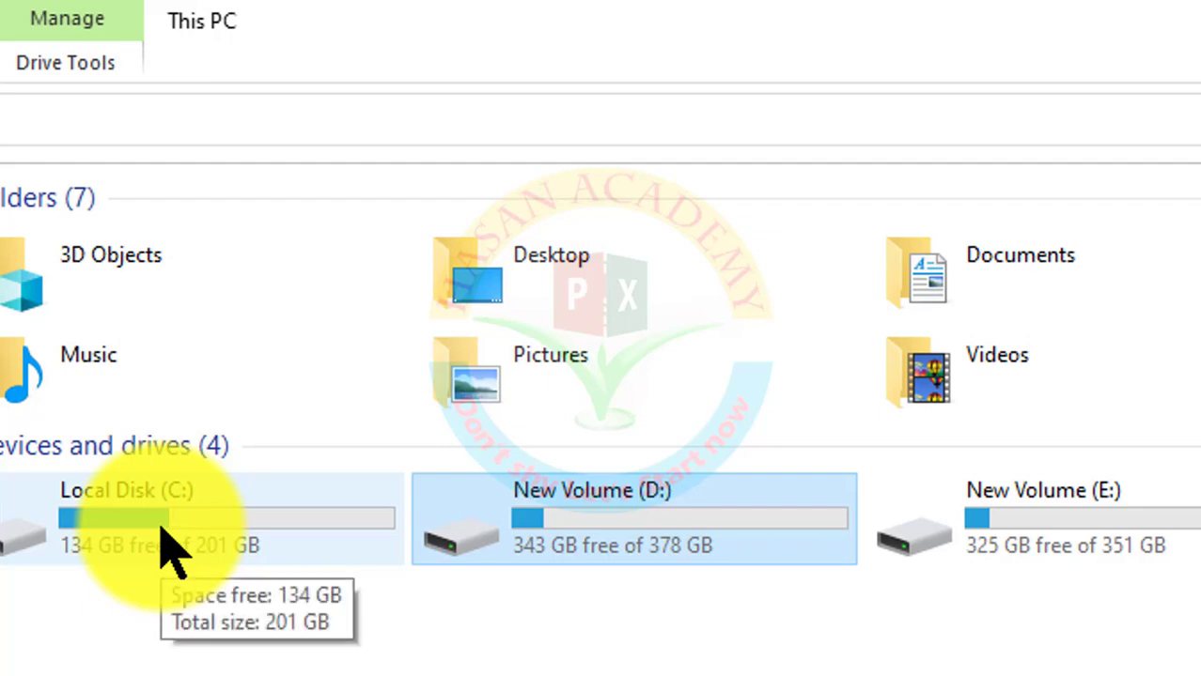
# Open Local Disk (C:) and confirm the new Hasan folder is there
pyautogui.doubleClick(163, 532)
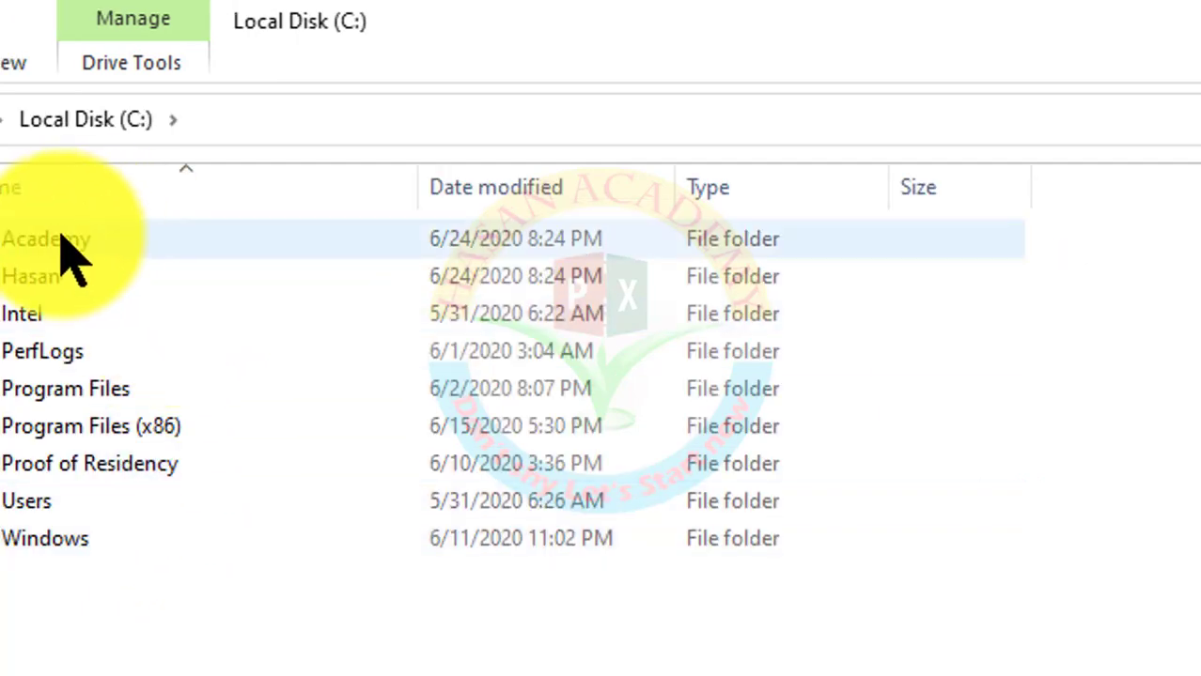
pyautogui.click(200, 229)
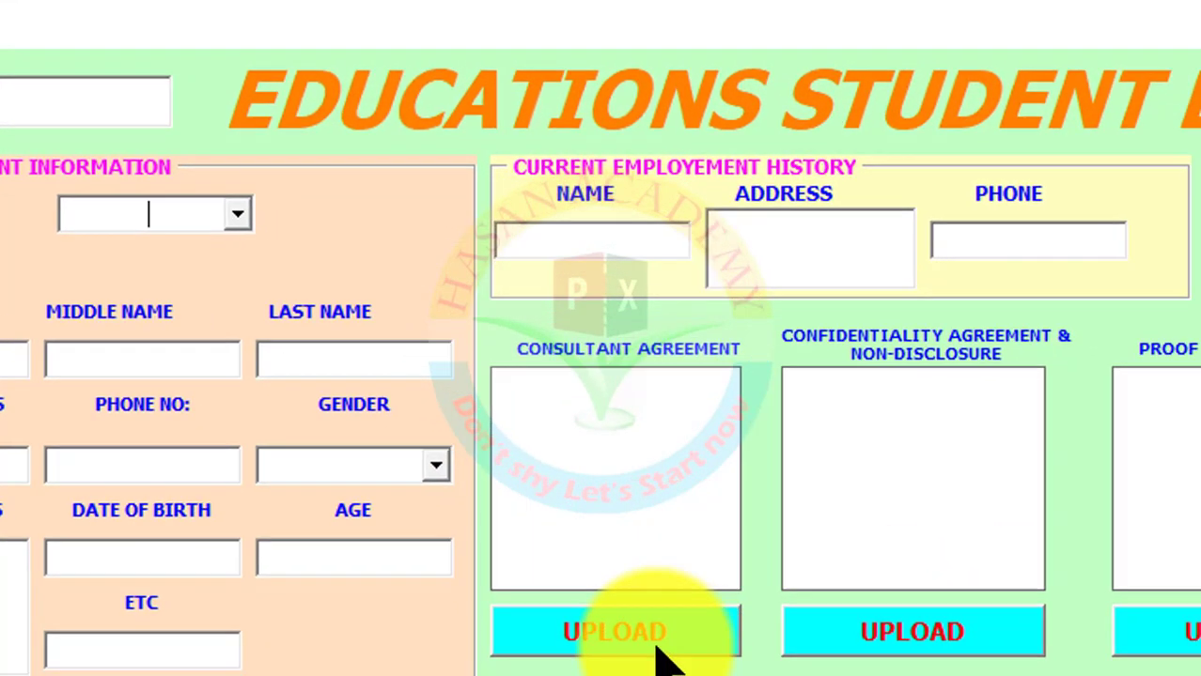
# Start a confidentiality agreement upload on the student form, cancel it, and close the form
pyautogui.click(657, 649)
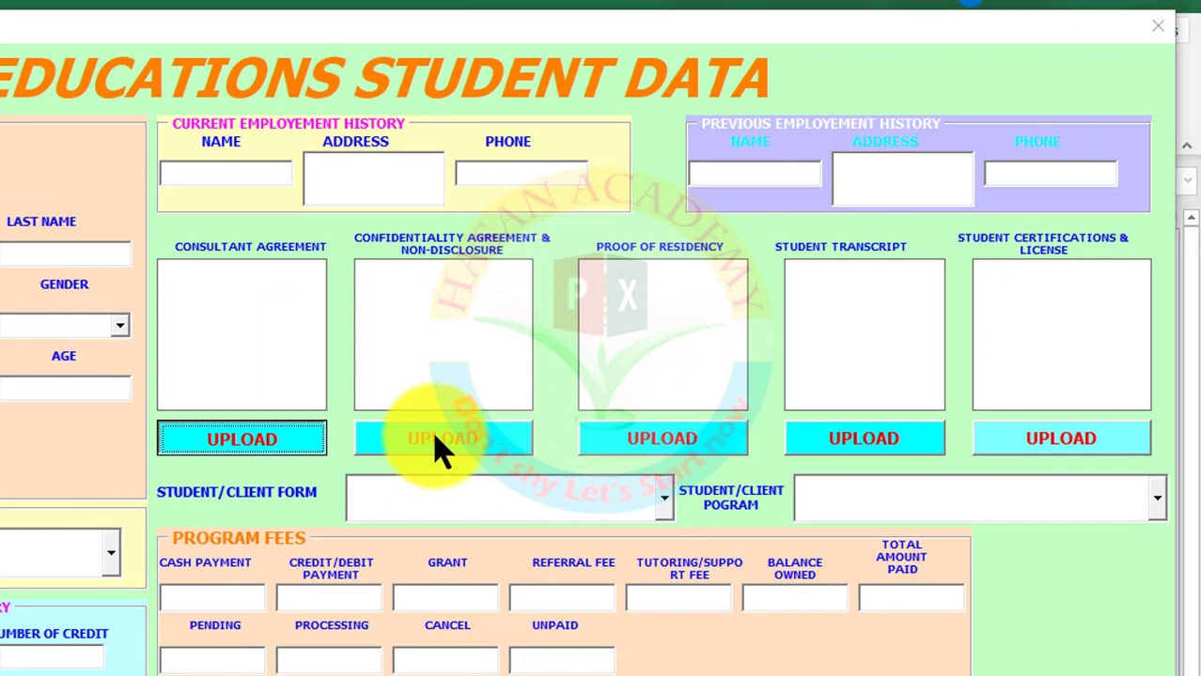
pyautogui.click(415, 436)
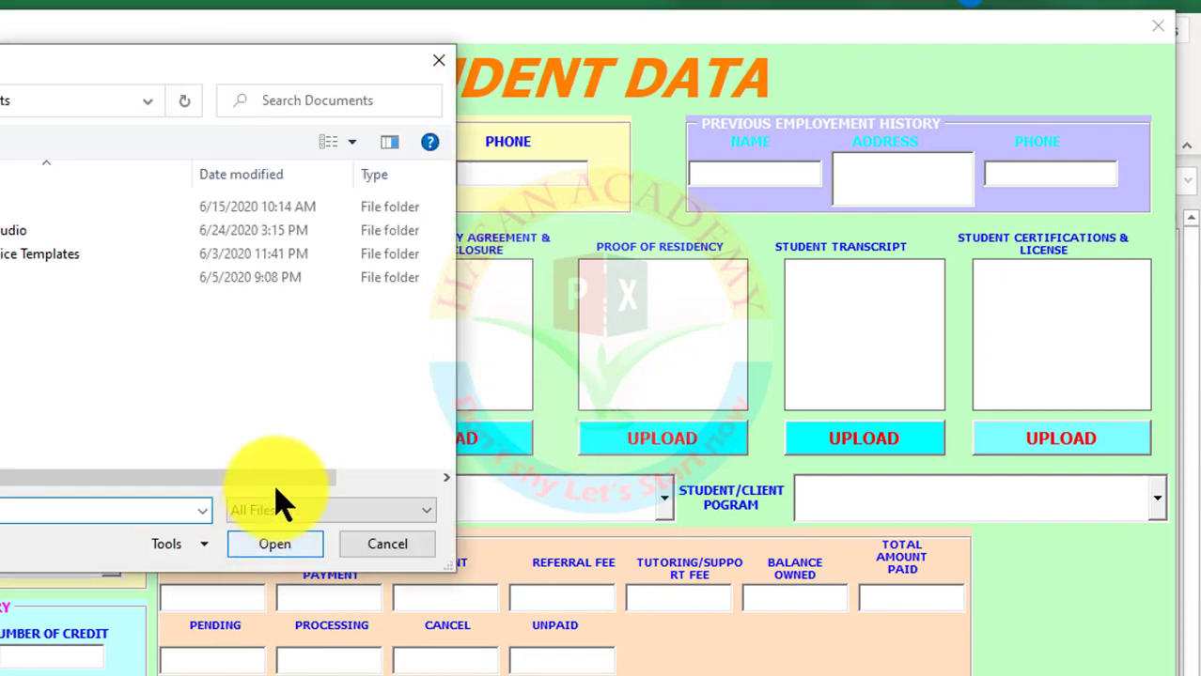
pyautogui.click(373, 545)
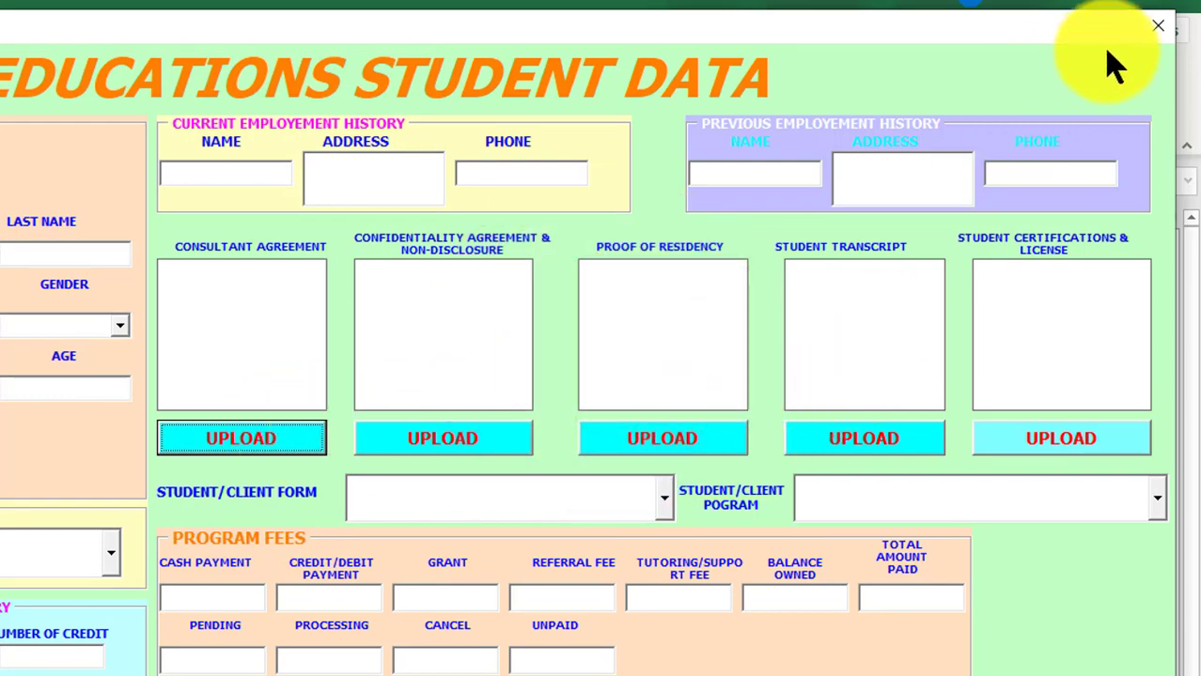
pyautogui.click(1159, 26)
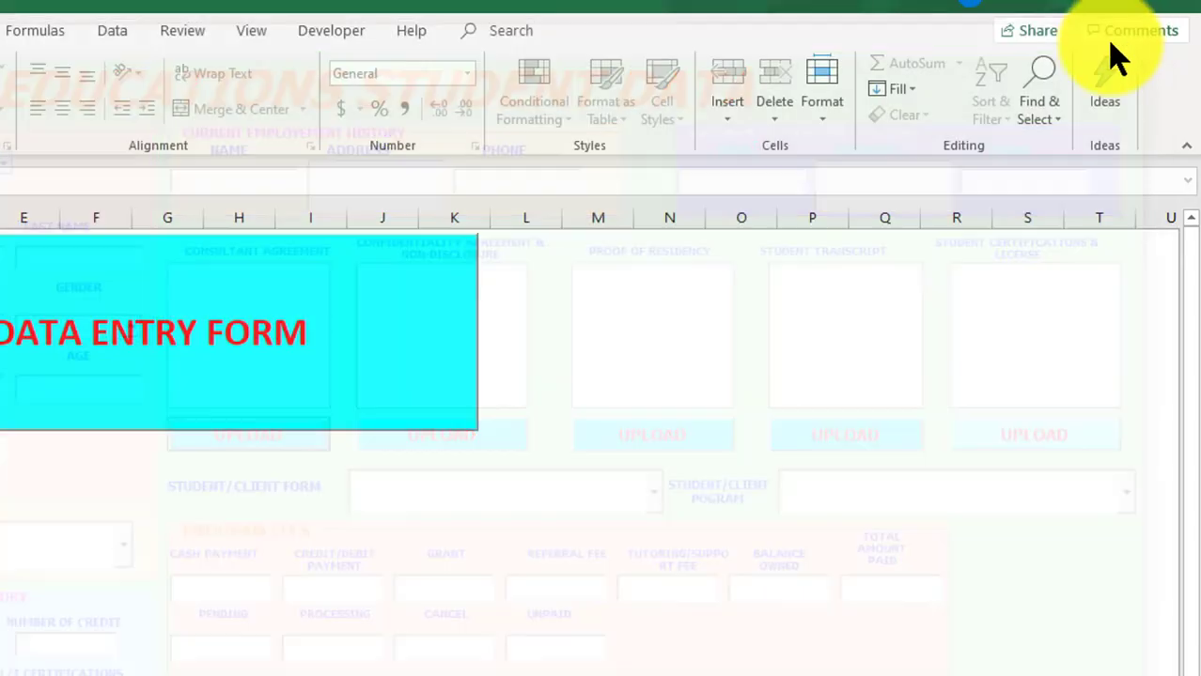